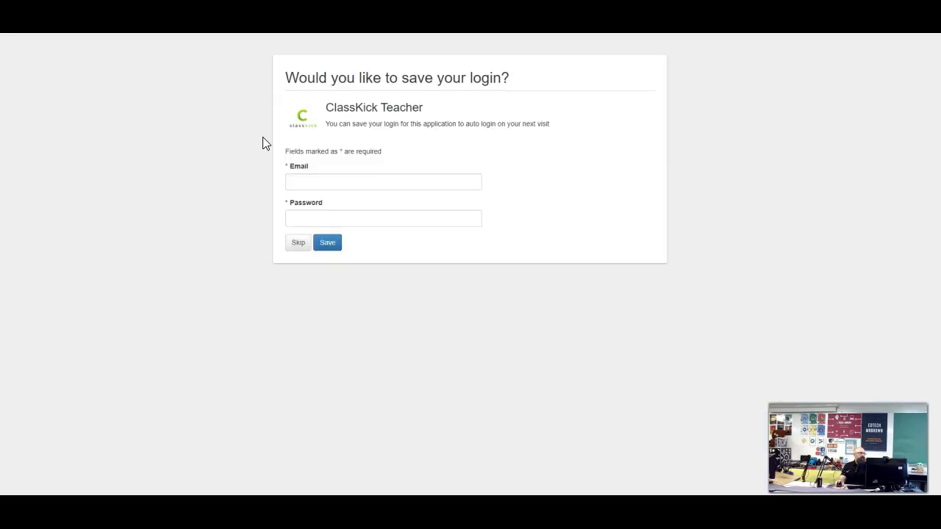
- Skip saving the login for ClassKick Teacher and sign in to Classkick with the Google account
left_click(294, 243)
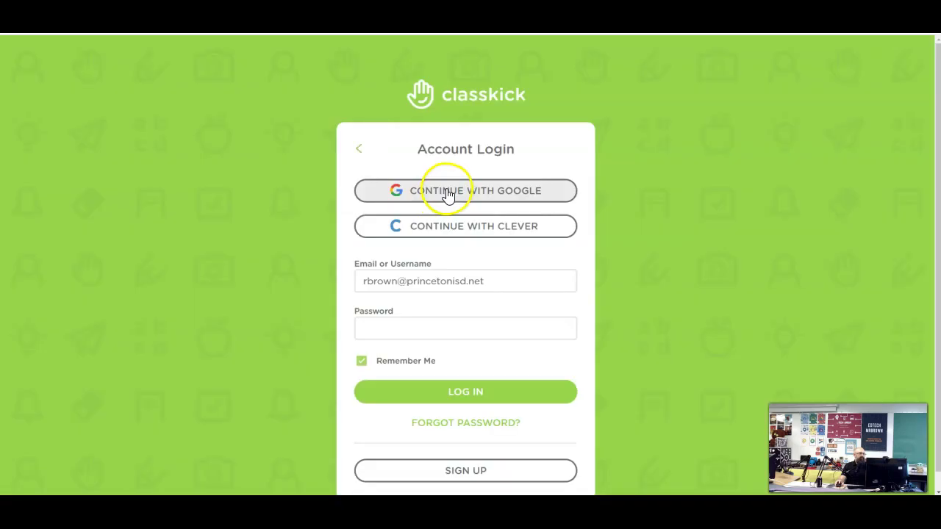
left_click(446, 194)
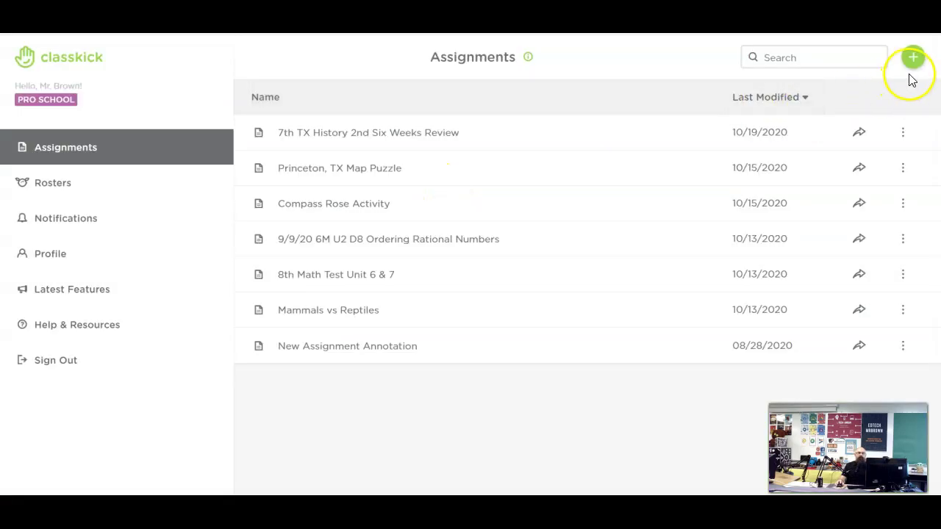
- Create a new assignment from the file Practice Example Test 2020-2021.pdf, importing all of its pages
left_click(912, 59)
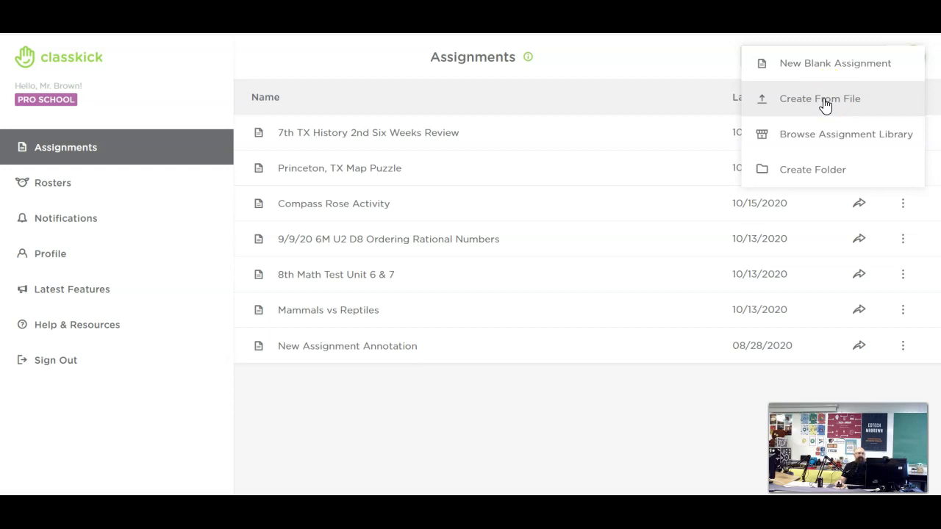
left_click(827, 106)
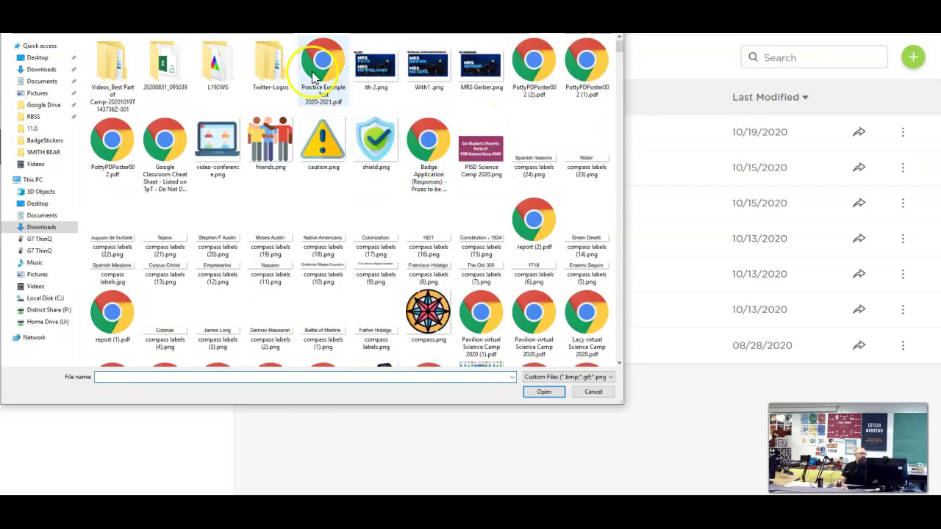
left_click(325, 62)
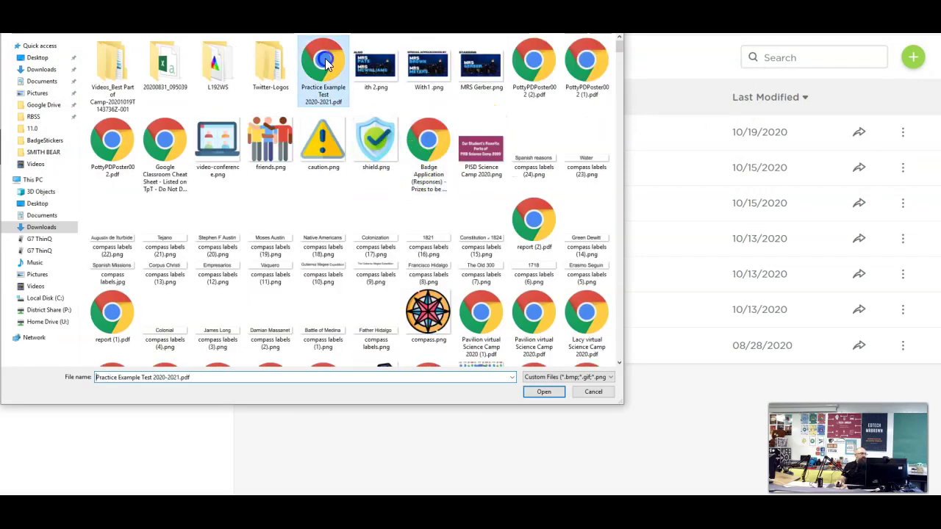
left_click(543, 393)
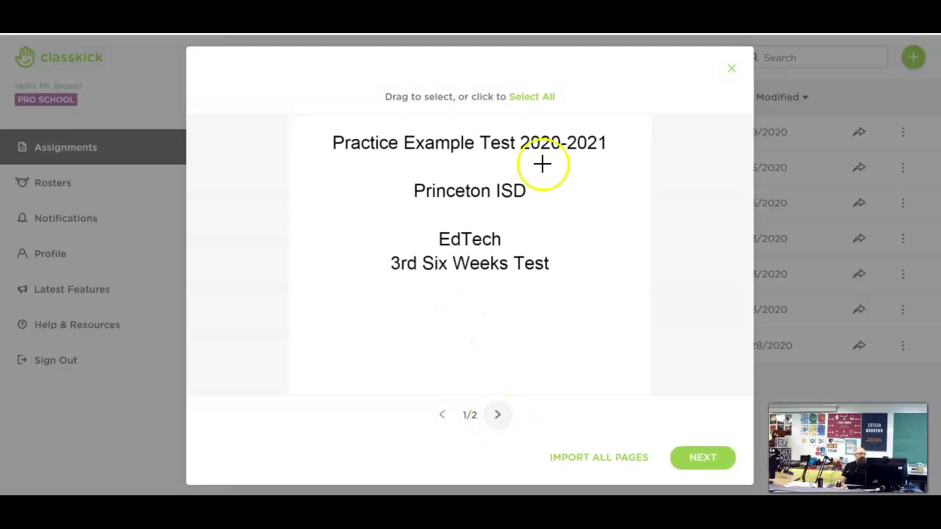
left_click(592, 459)
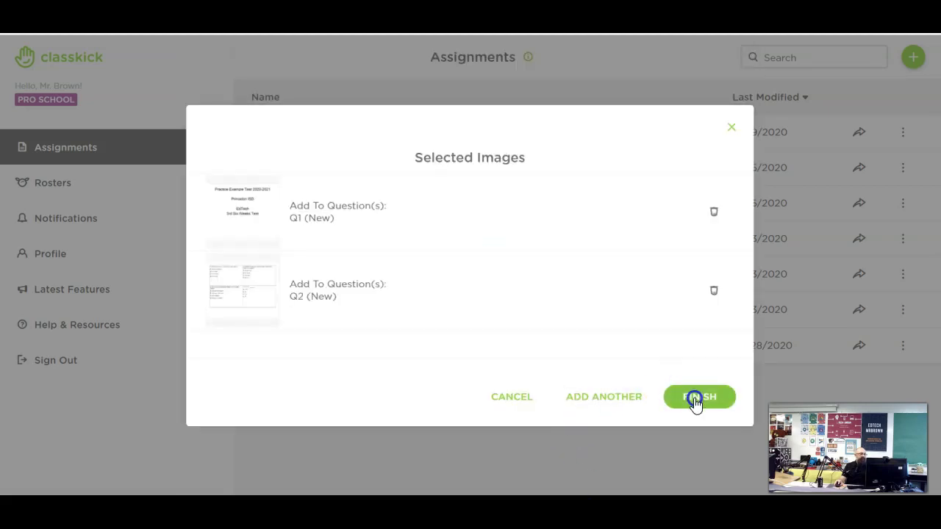
left_click(696, 398)
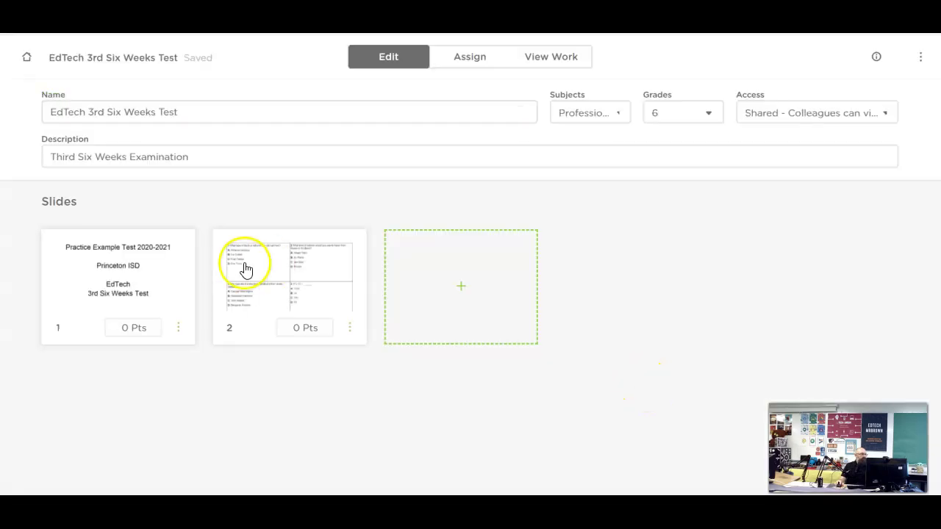
- Open slide 2 of the EdTech 3rd Six Weeks Test, the page with the four questions, for editing
left_click(244, 269)
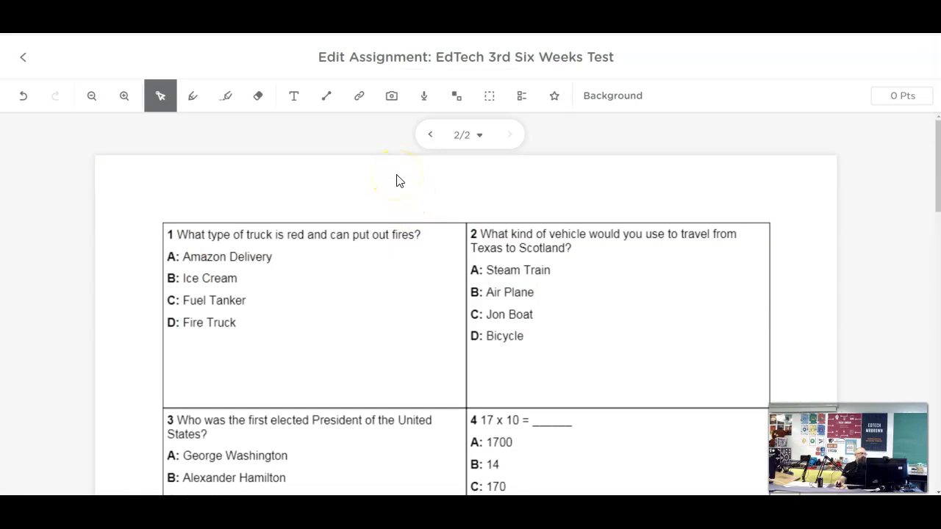
scroll(396, 180, "down", 1)
left_click(396, 174)
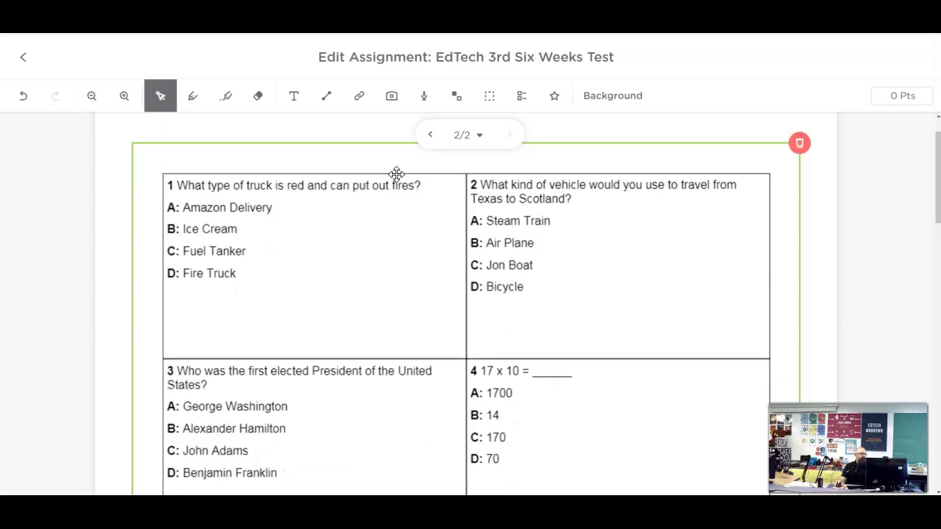
left_click(436, 130)
left_click(397, 195)
- Record an audio clip about 13 seconds long for question 1 and place it beside that question's answer choices
left_click(426, 98)
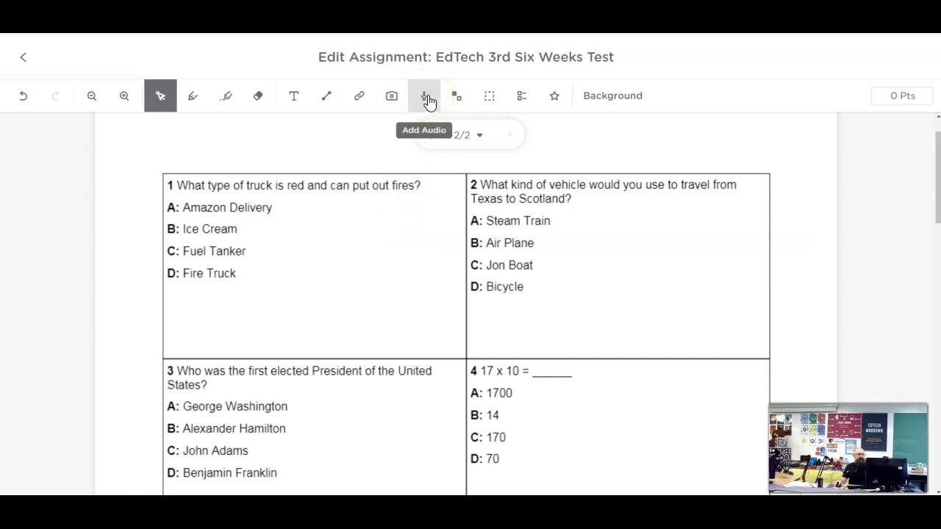
left_click(569, 185)
left_click(864, 377)
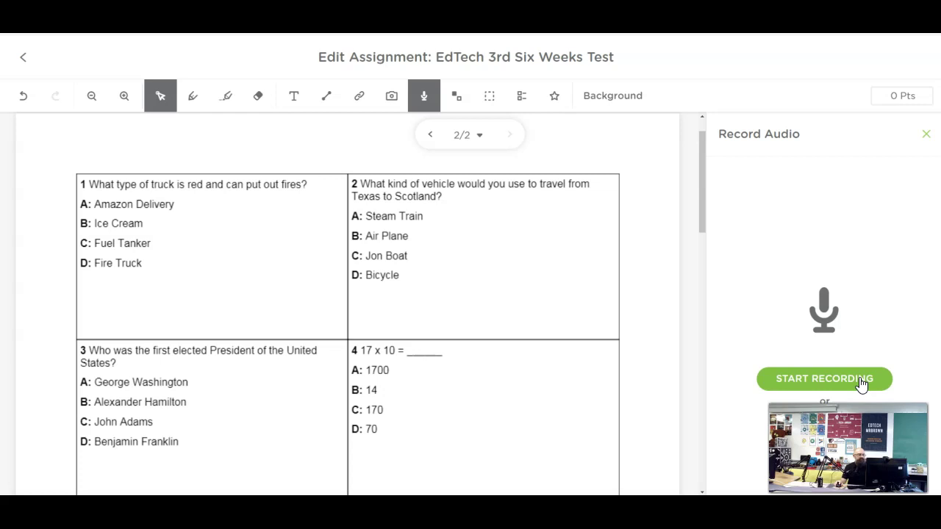
left_click(862, 382)
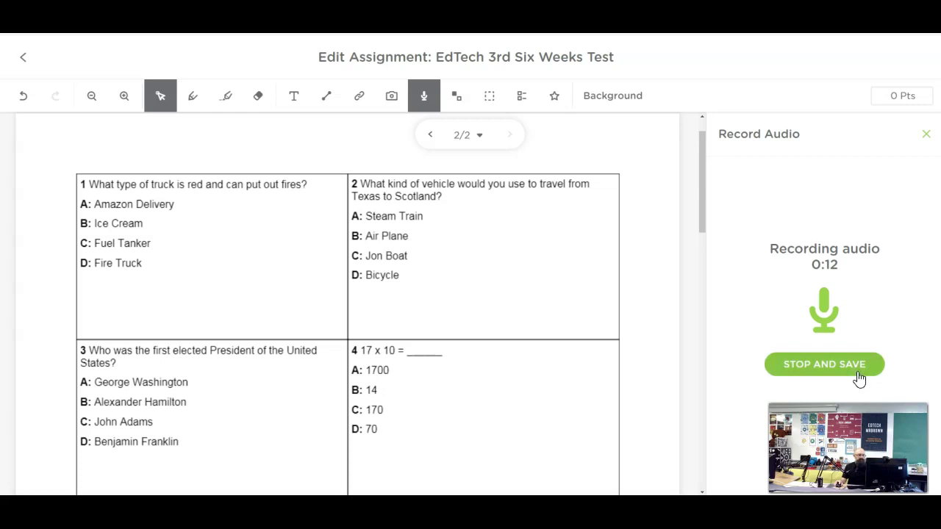
left_click(857, 372)
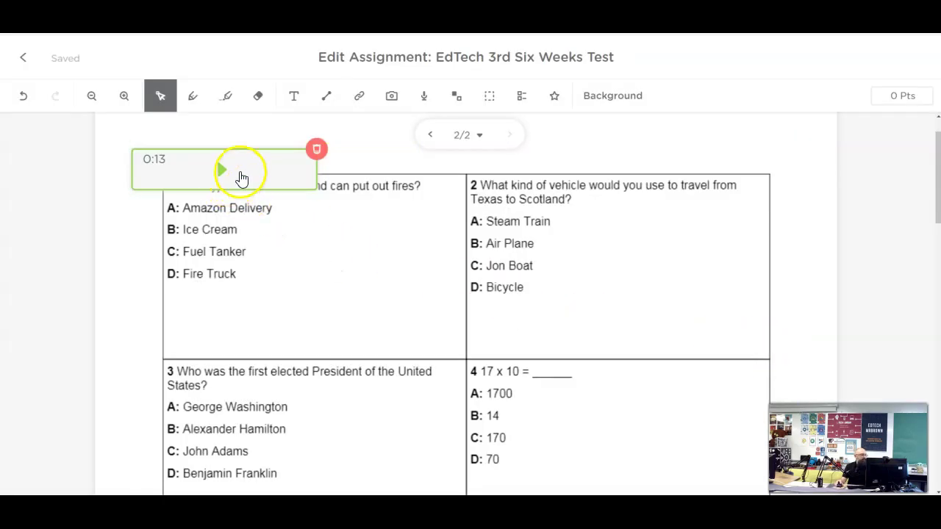
left_click_drag(242, 178, 374, 245)
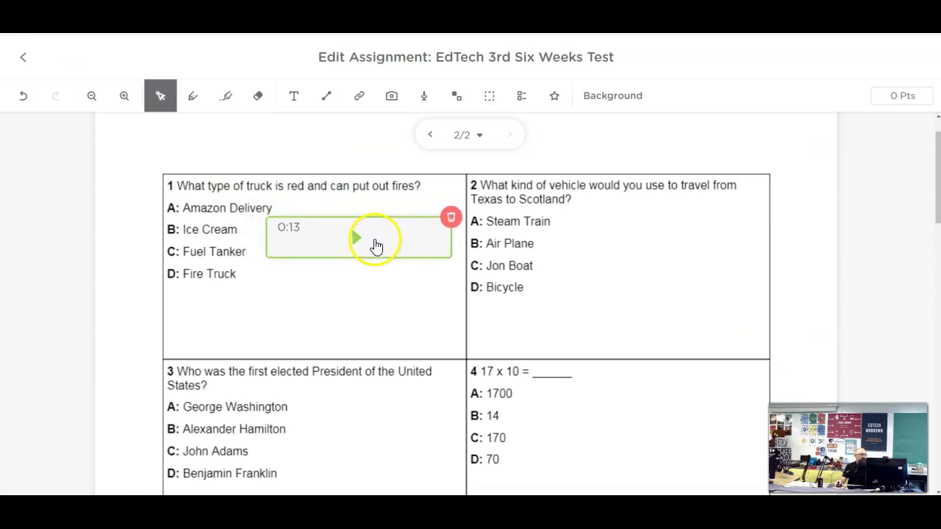
left_click(309, 296)
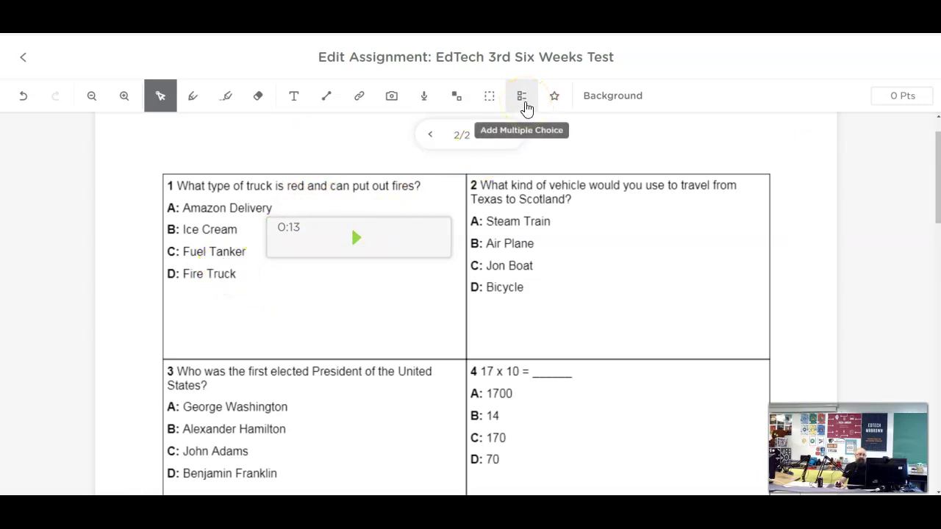
- Add a multiple choice item with correct answer D worth 25 points and place it below question 1's answer choices
left_click(524, 99)
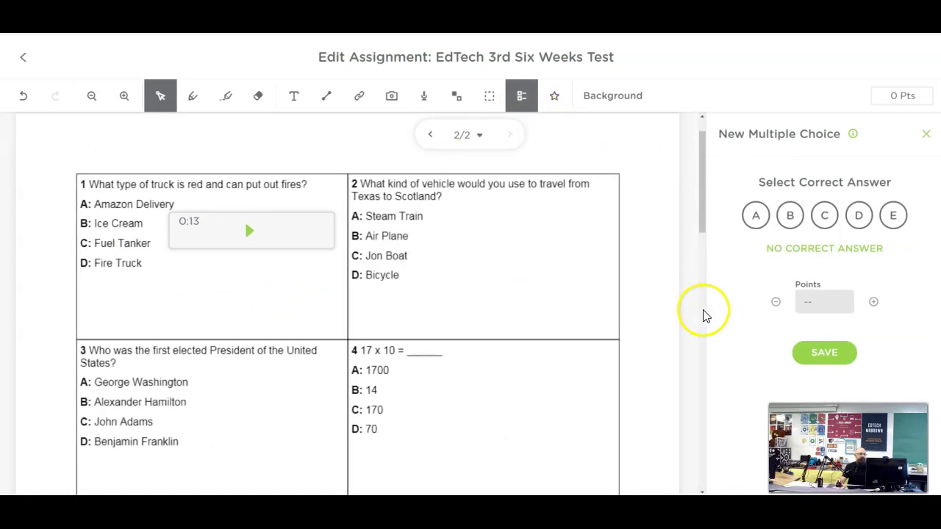
left_click(860, 215)
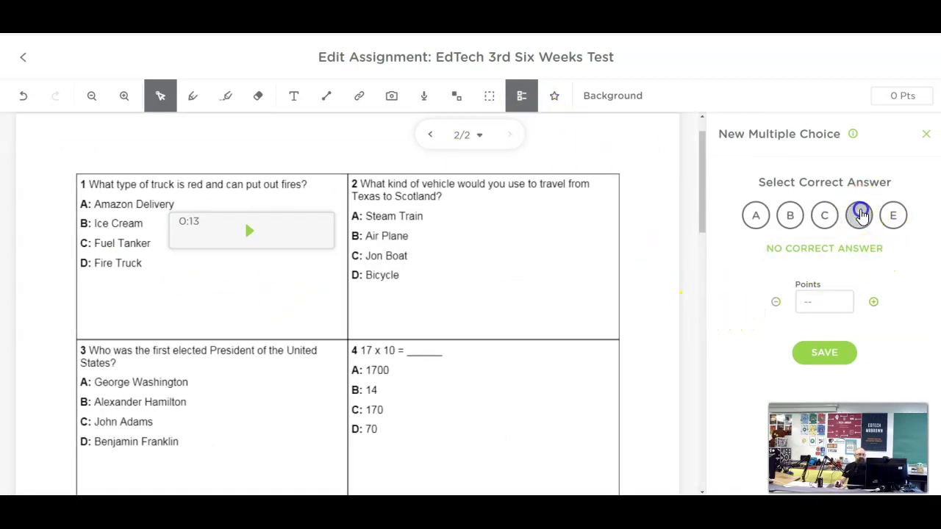
left_click(817, 302)
type("25")
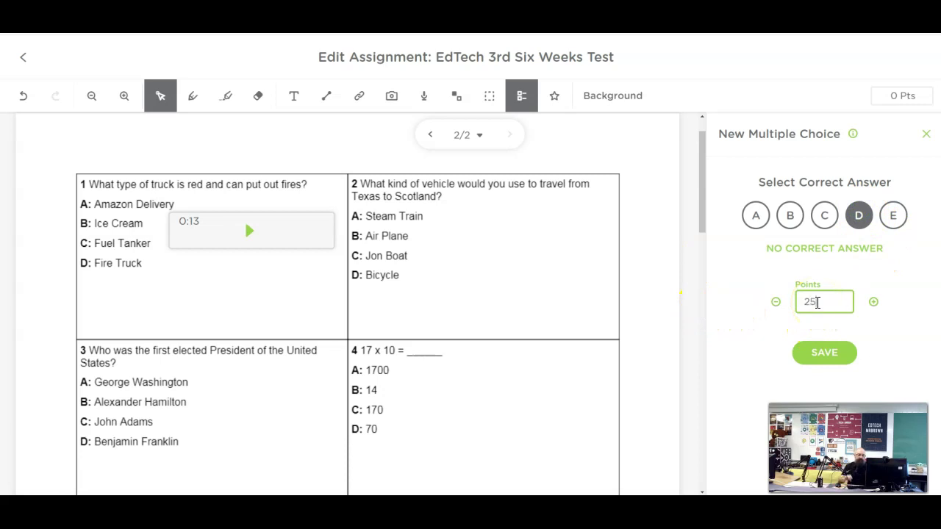
left_click(824, 352)
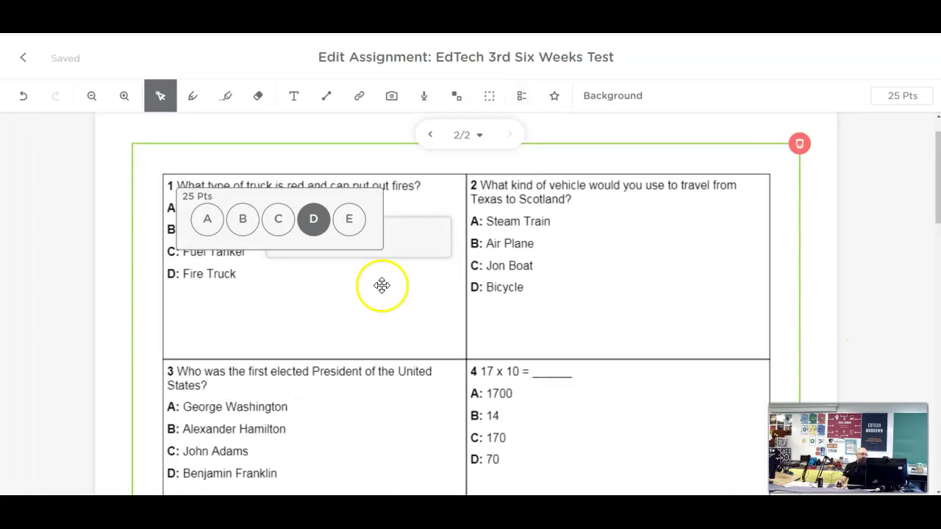
left_click_drag(372, 210, 369, 307)
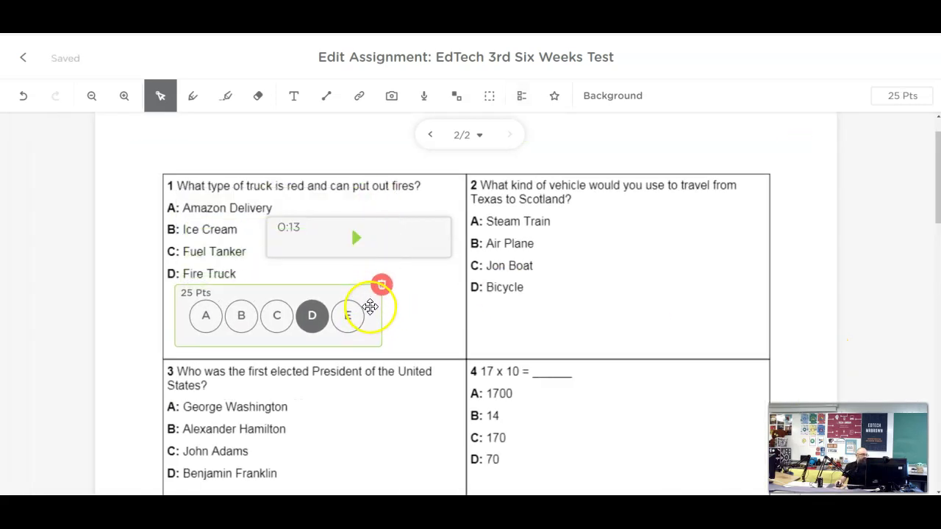
left_click(274, 210)
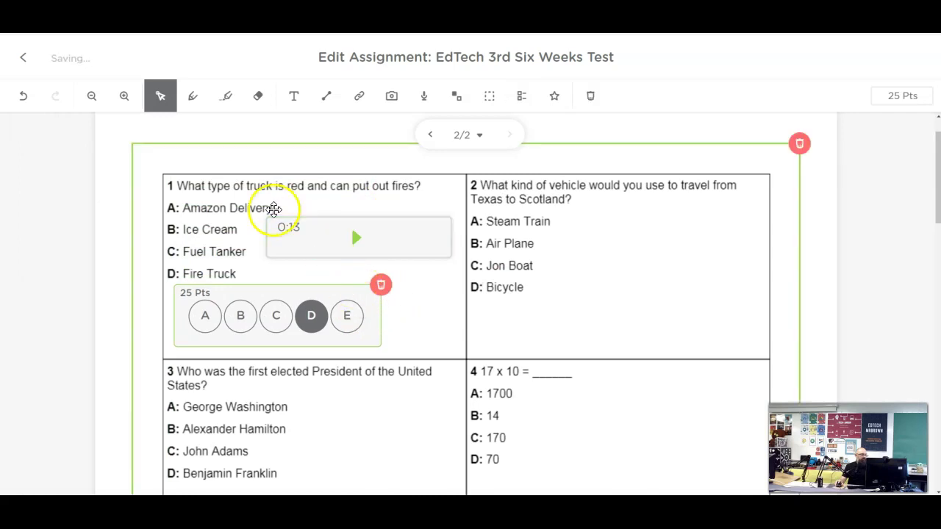
left_click(367, 235)
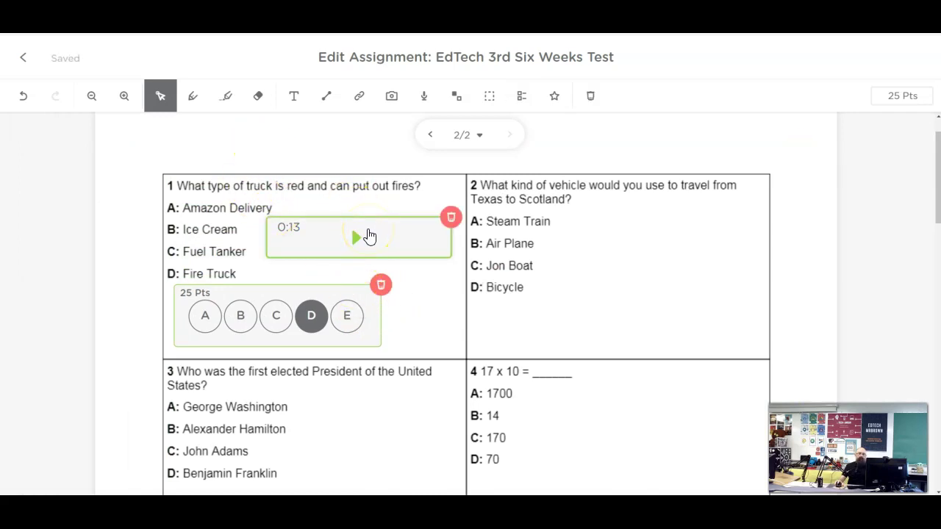
left_click(332, 331)
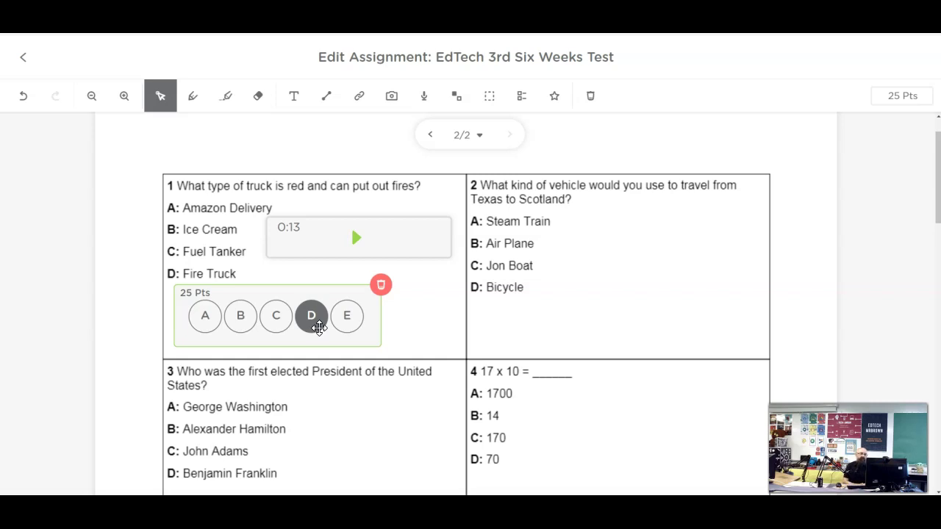
left_click(332, 322)
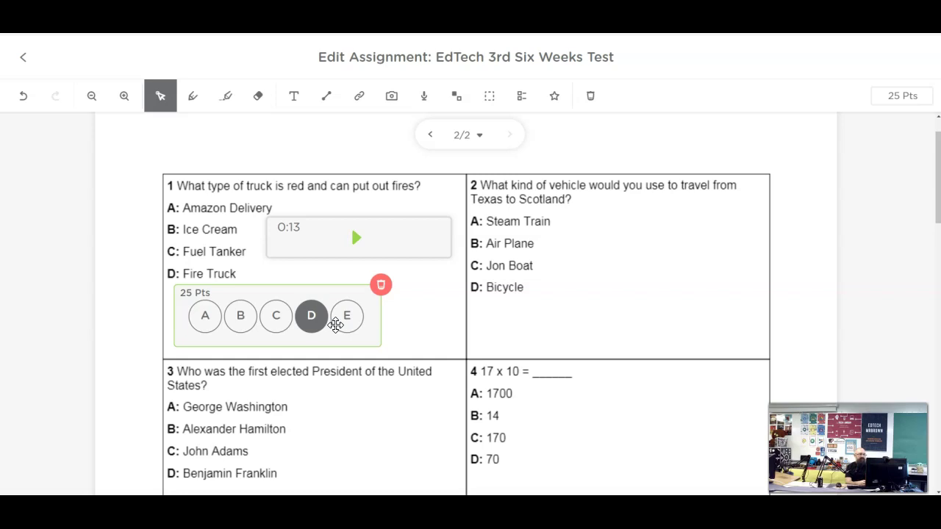
- Record an audio clip about 13 seconds long for question 2 and place it beside the Steam Train and Air Plane choices
left_click(405, 97)
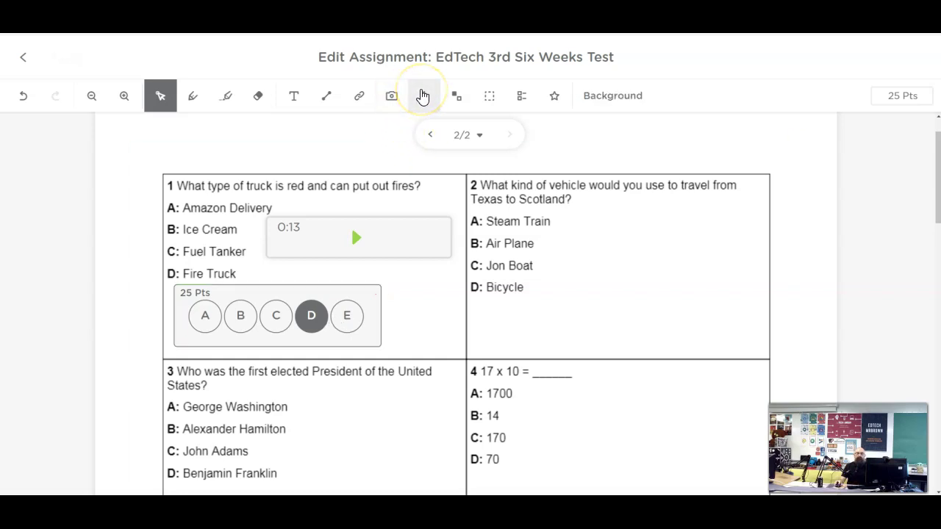
left_click(423, 97)
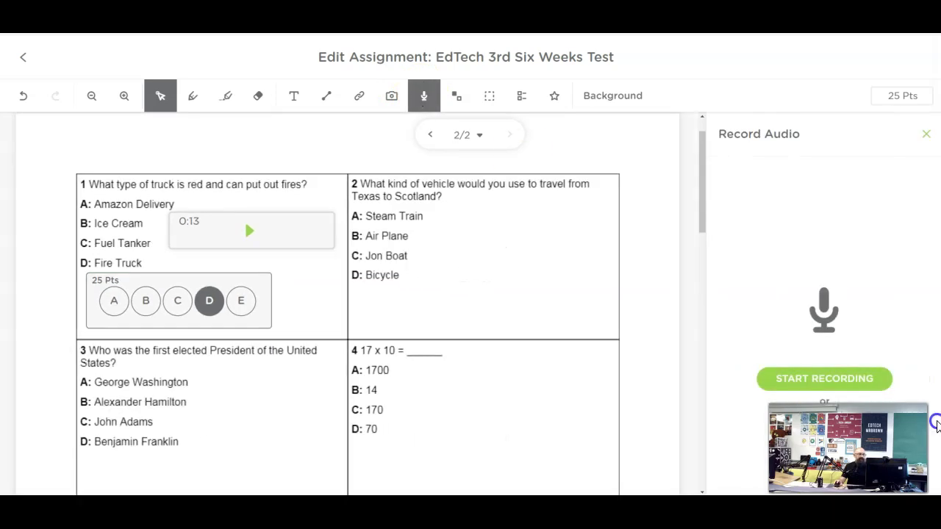
left_click(794, 376)
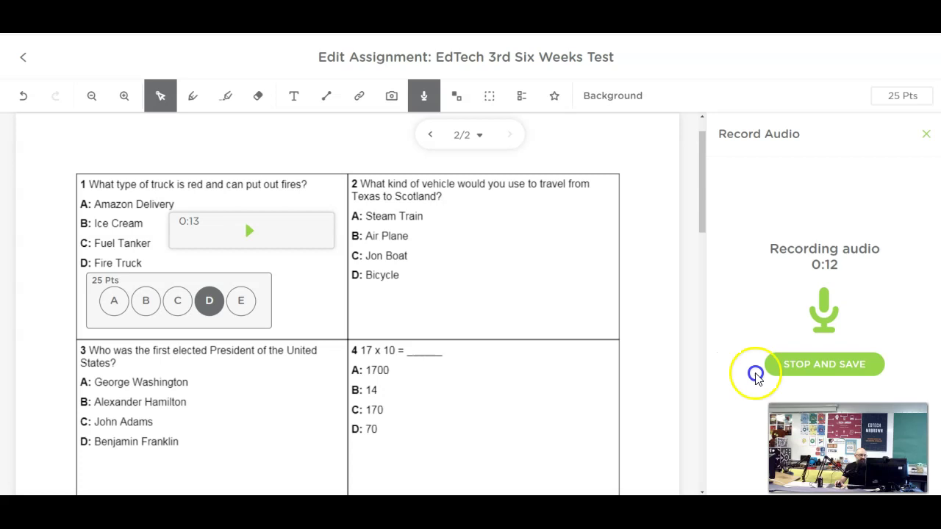
left_click(838, 365)
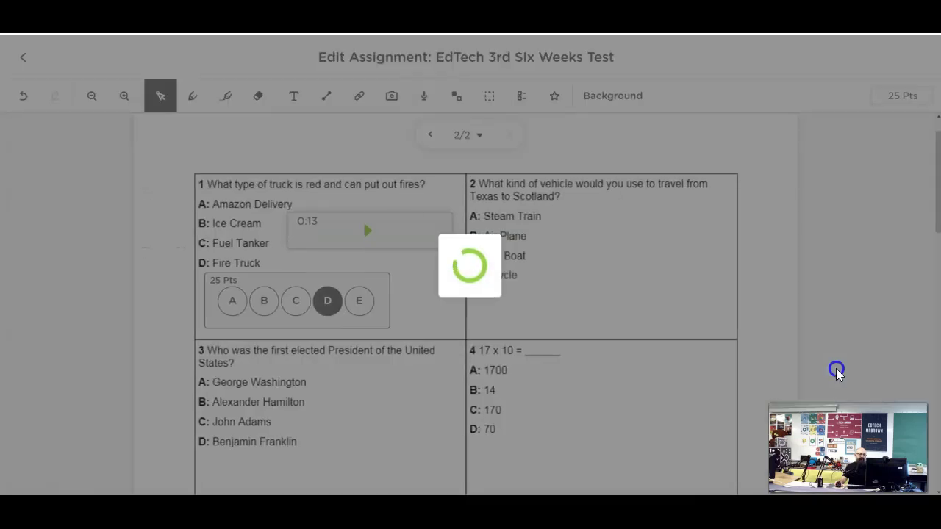
left_click_drag(340, 309, 637, 237)
left_click(594, 314)
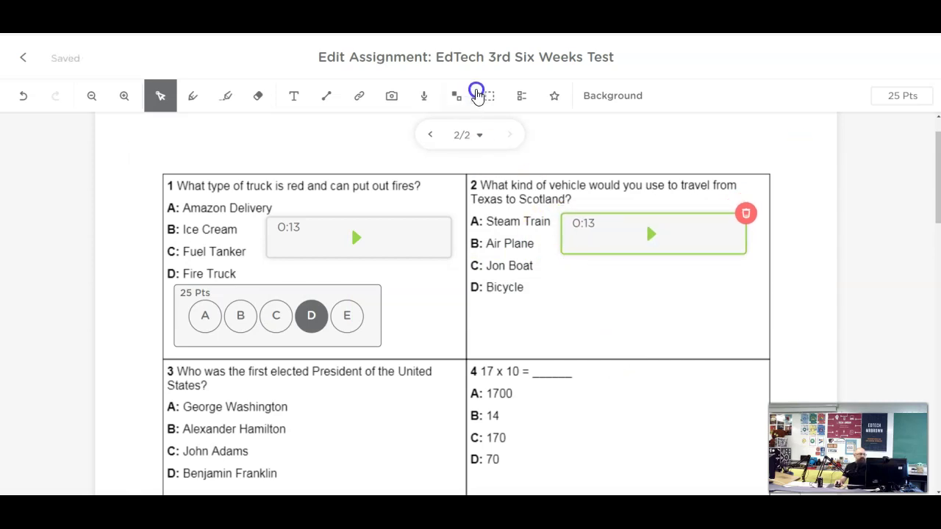
- Add a multiple choice item with correct answer B worth 25 points and place it below the audio clip in question 2
left_click(521, 95)
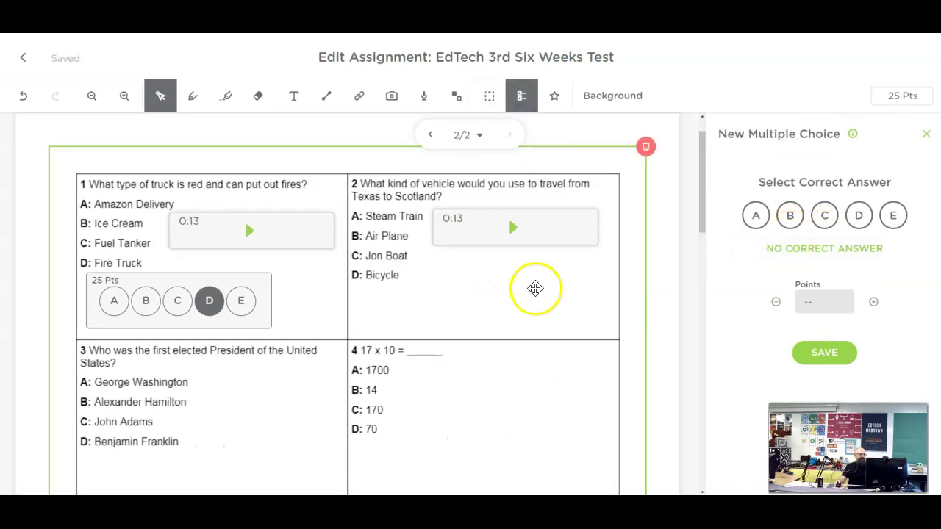
left_click(791, 216)
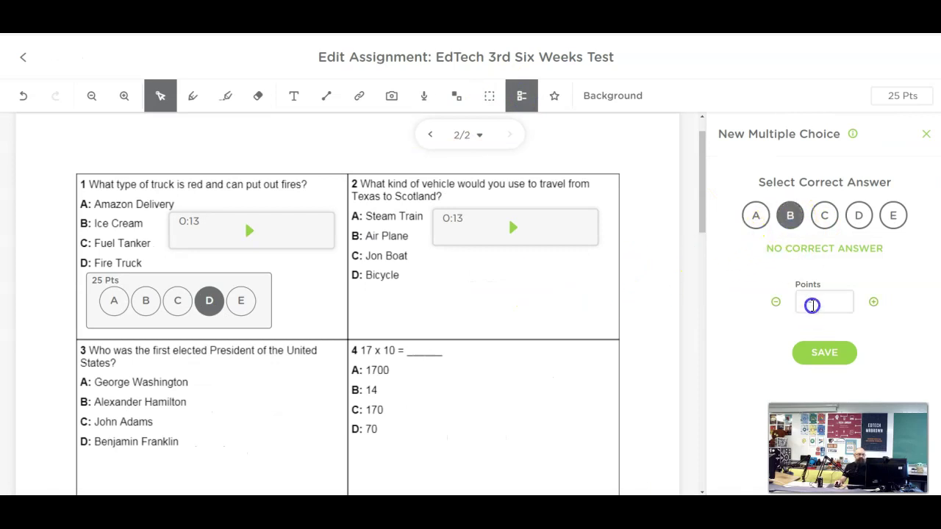
left_click(812, 304)
type("25")
left_click(824, 353)
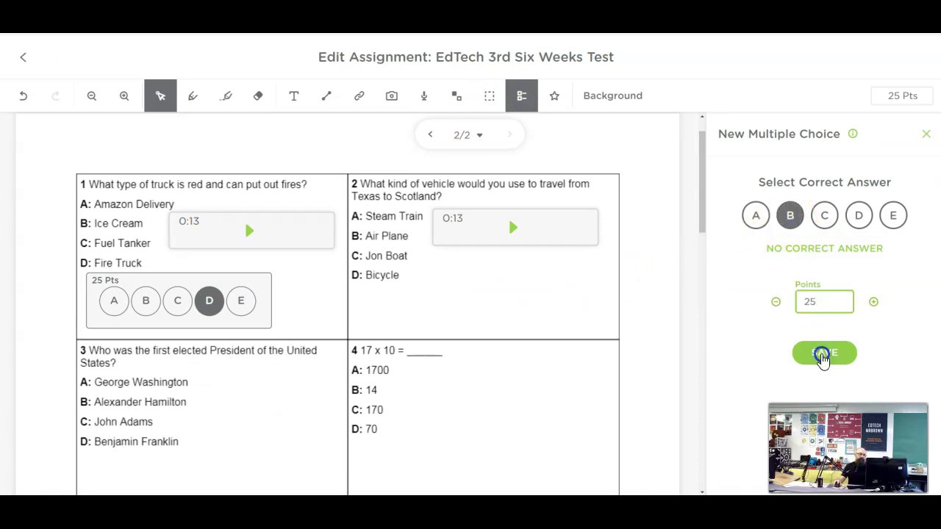
left_click(428, 272)
left_click_drag(428, 272, 666, 315)
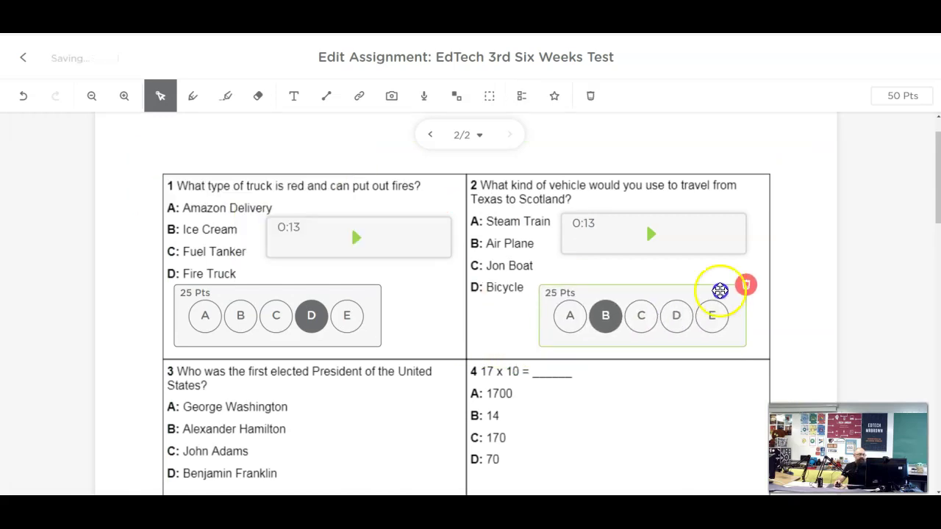
left_click(814, 237)
- Add a recorded audio clip and a 25-point multiple choice item to questions 3 and 4, with A as question 3's correct answer
left_click(800, 380)
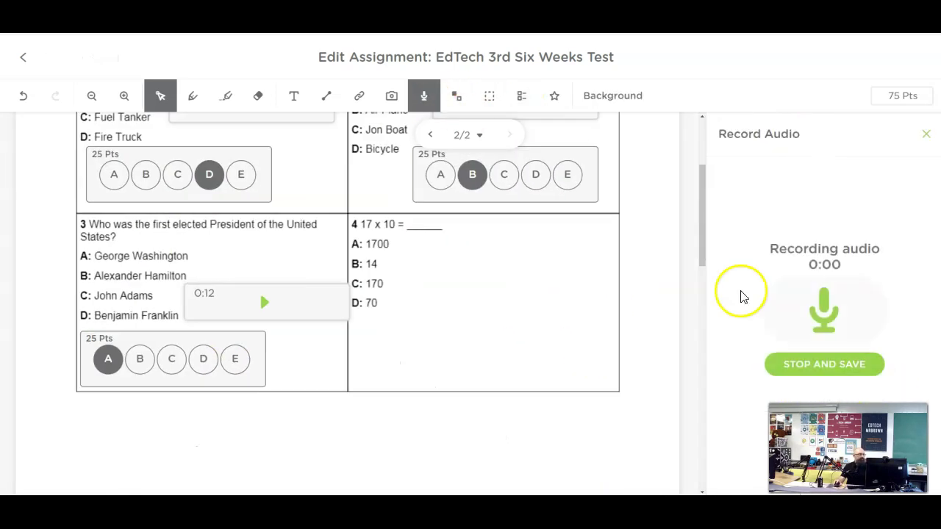
left_click(615, 257)
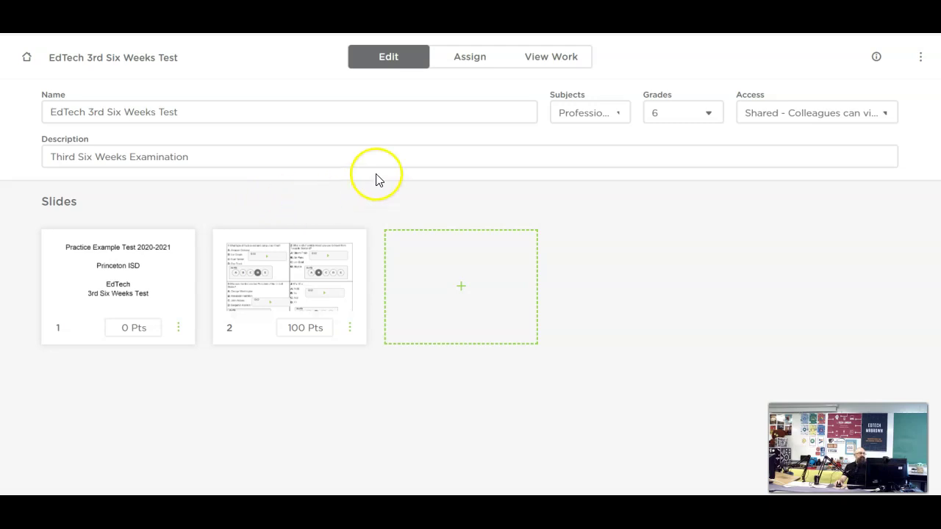
- Turn on grades for Sample Roster in the assignment's roster settings, and switch them back off
left_click(471, 58)
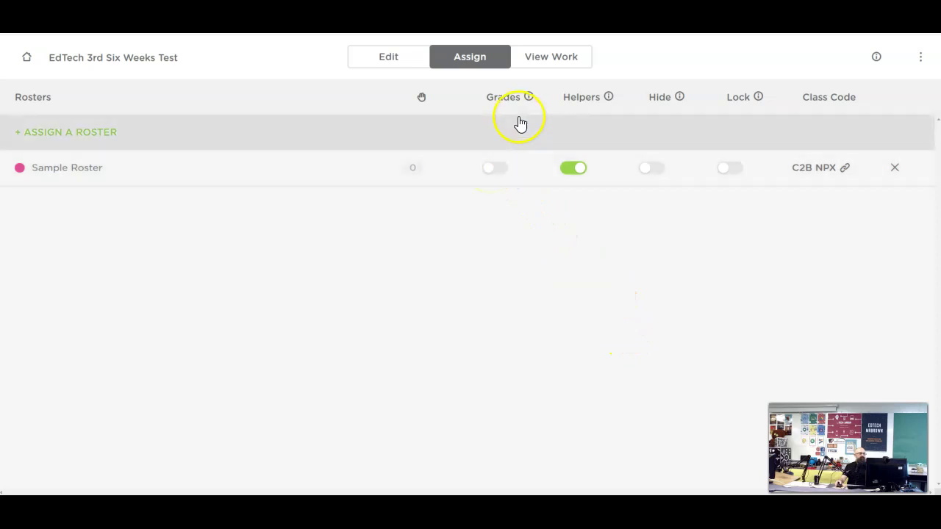
left_click(500, 171)
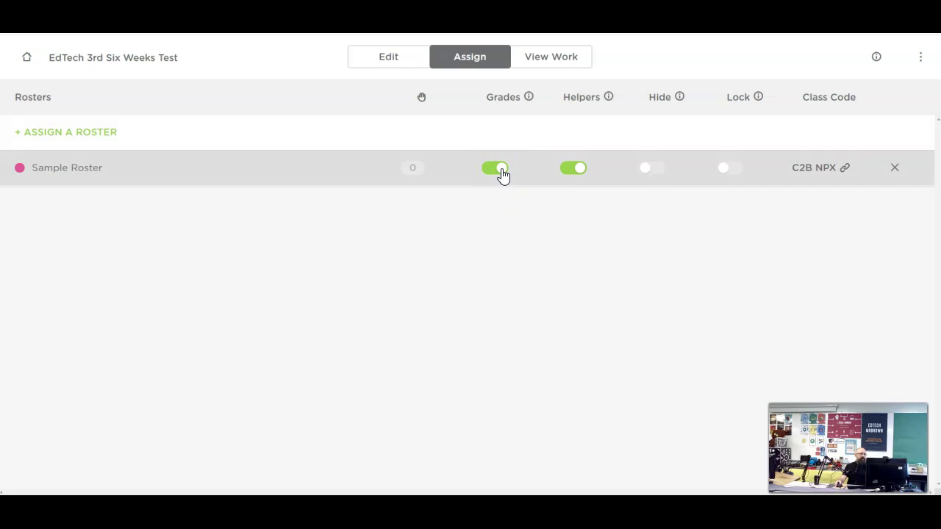
left_click(500, 170)
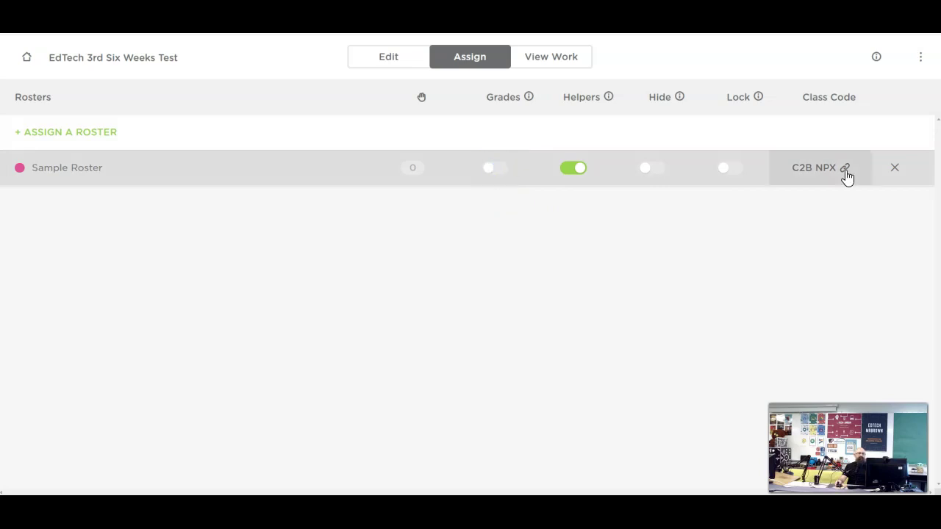
- Examine the class code sharing options for Sample Roster, including the login link and sharing to Google Classroom
left_click(846, 170)
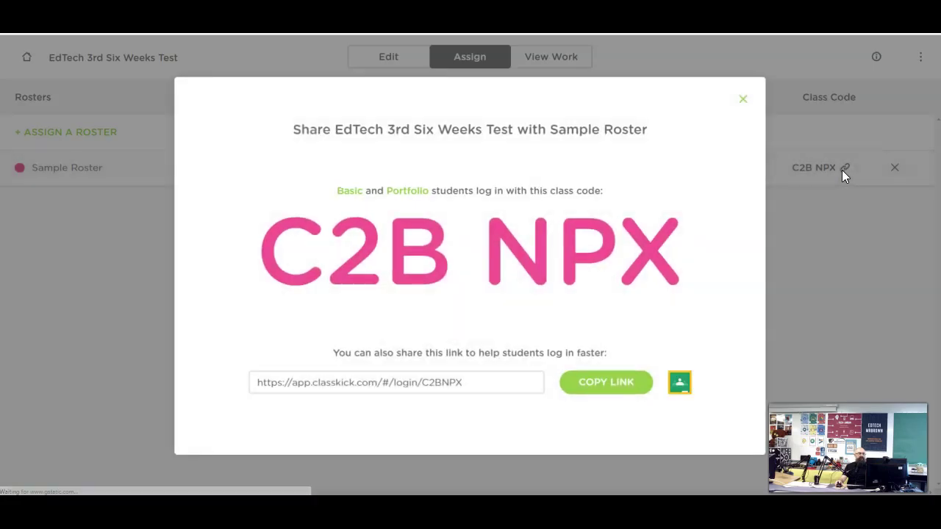
left_click(684, 381)
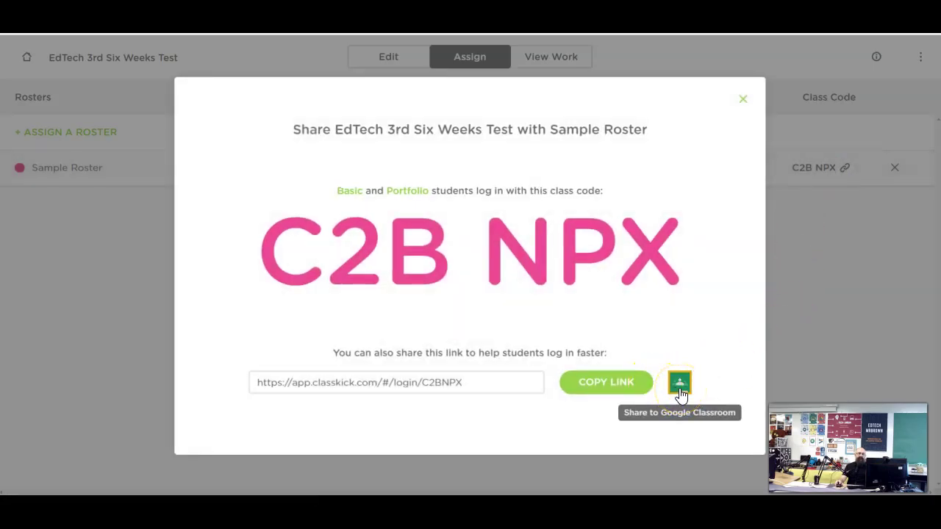
- From the assignments list, copy the link for sharing a copy of EdTech 3rd Six Weeks Test with colleagues
left_click(613, 489)
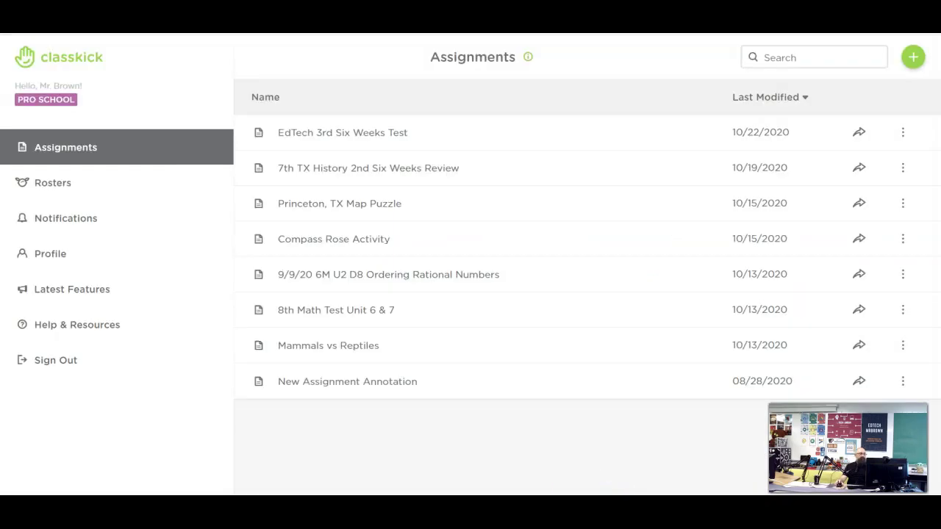
left_click(542, 494)
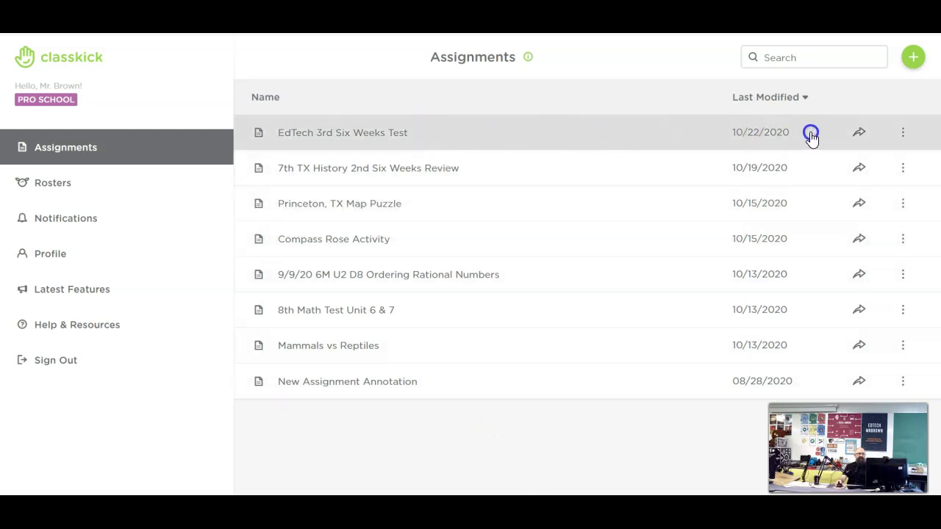
left_click(857, 135)
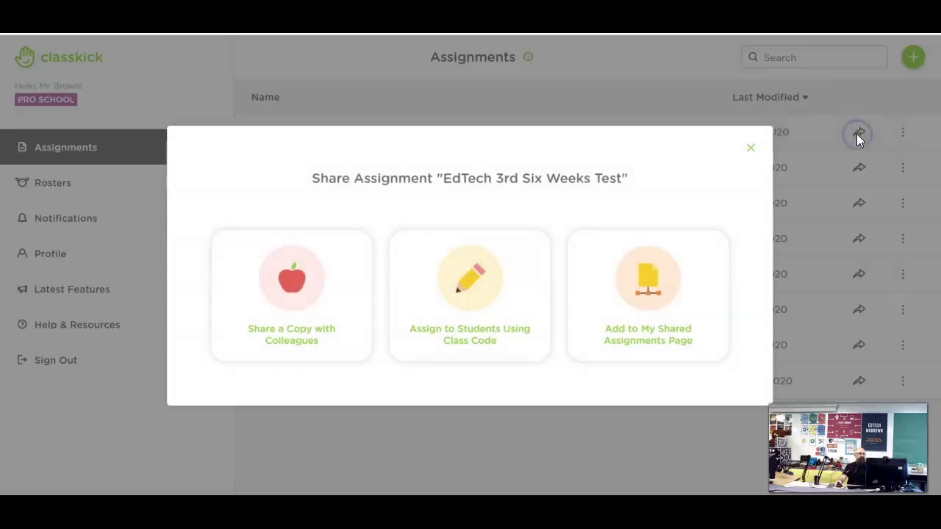
left_click(295, 301)
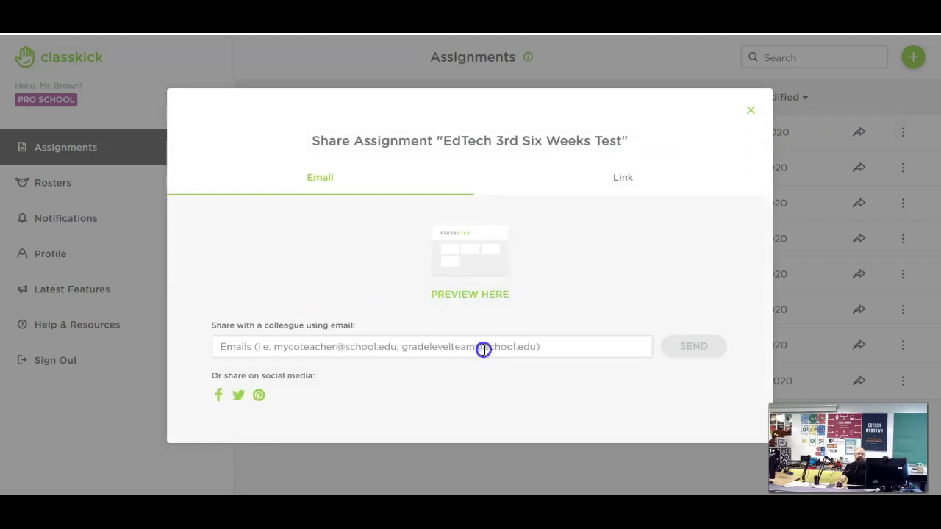
left_click(620, 182)
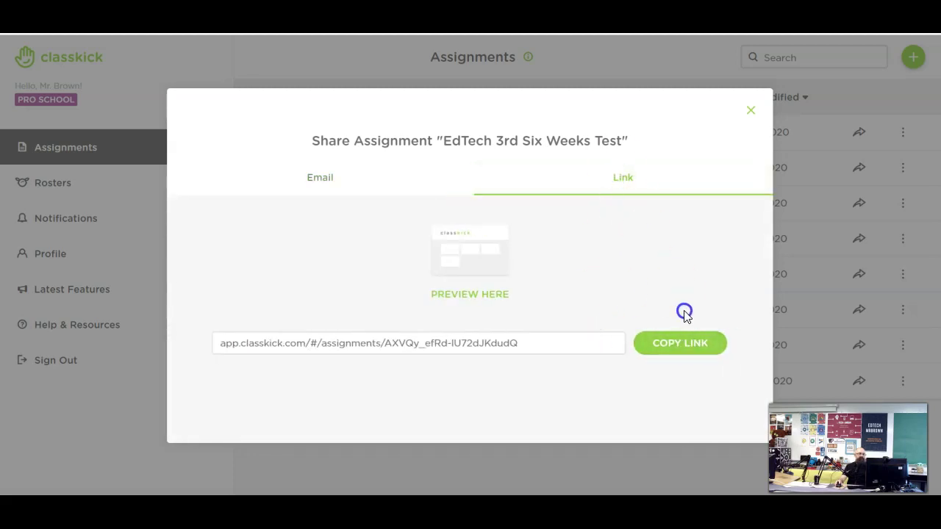
left_click(683, 343)
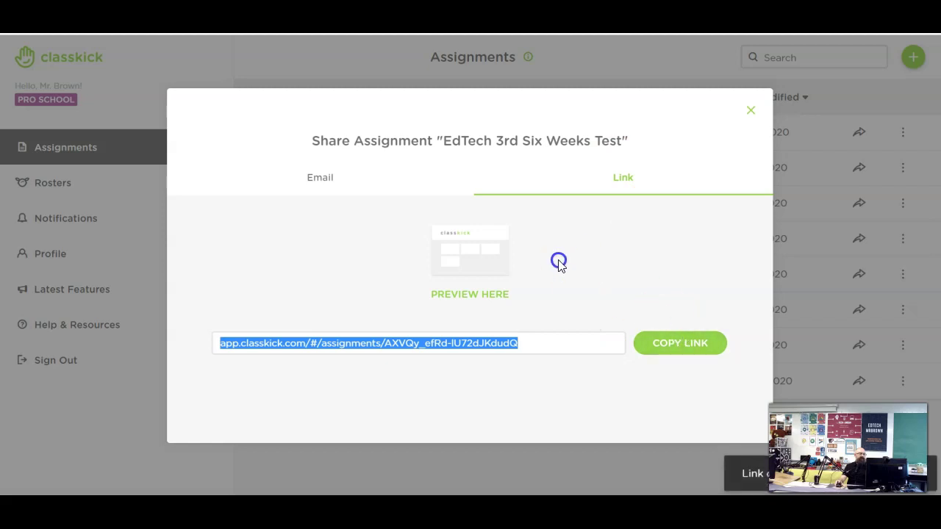